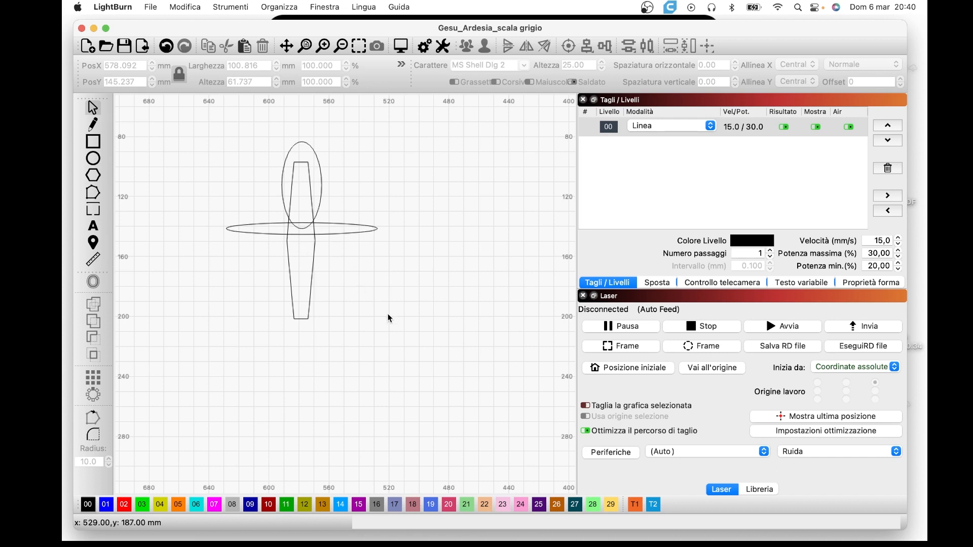
# Try welding the two ellipses and the long tapered shape into one outline, and undo the weld
pyautogui.moveTo(402, 330); pyautogui.dragTo(205, 121)
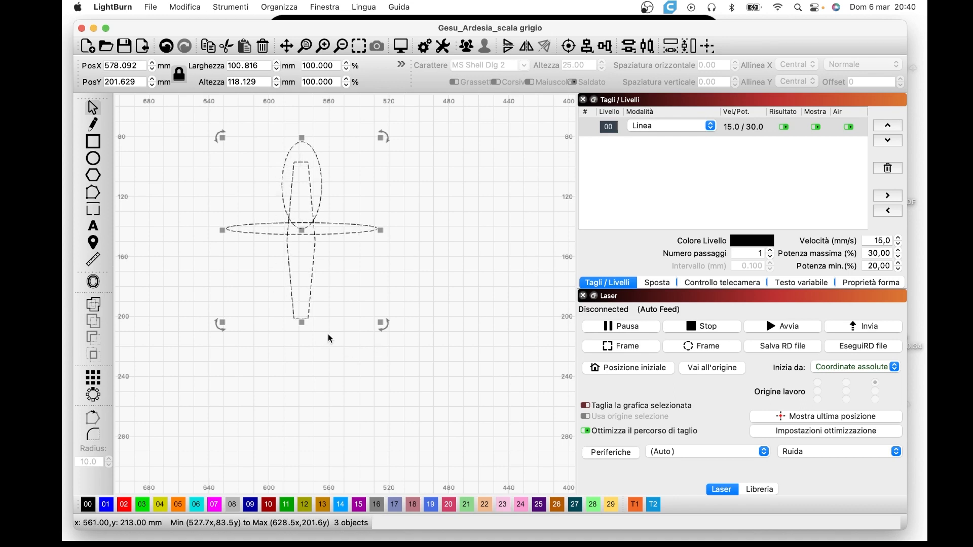
pyautogui.click(94, 306)
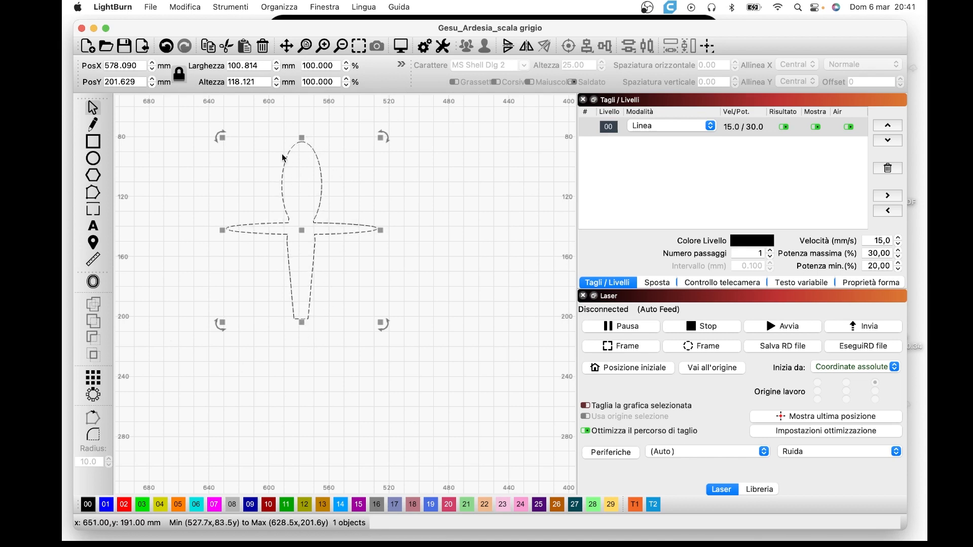
pyautogui.click(169, 46)
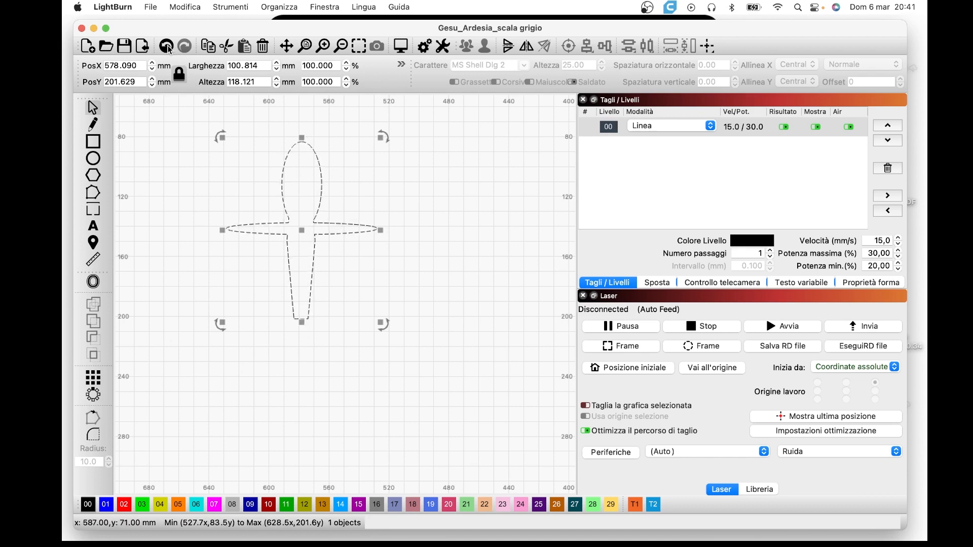
pyautogui.click(327, 382)
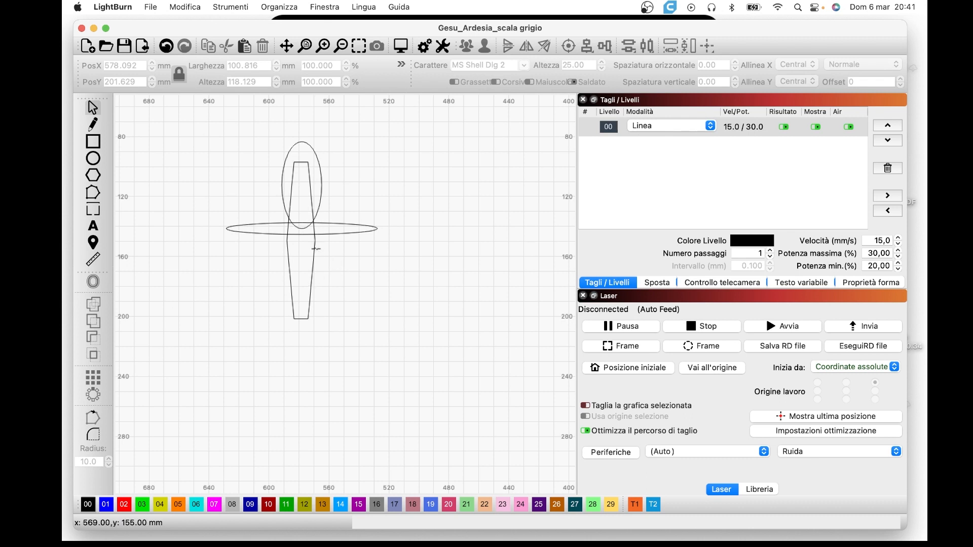
# Try a Boolean union of the long tapered shape and the horizontal ellipse, and undo it
pyautogui.click(321, 252)
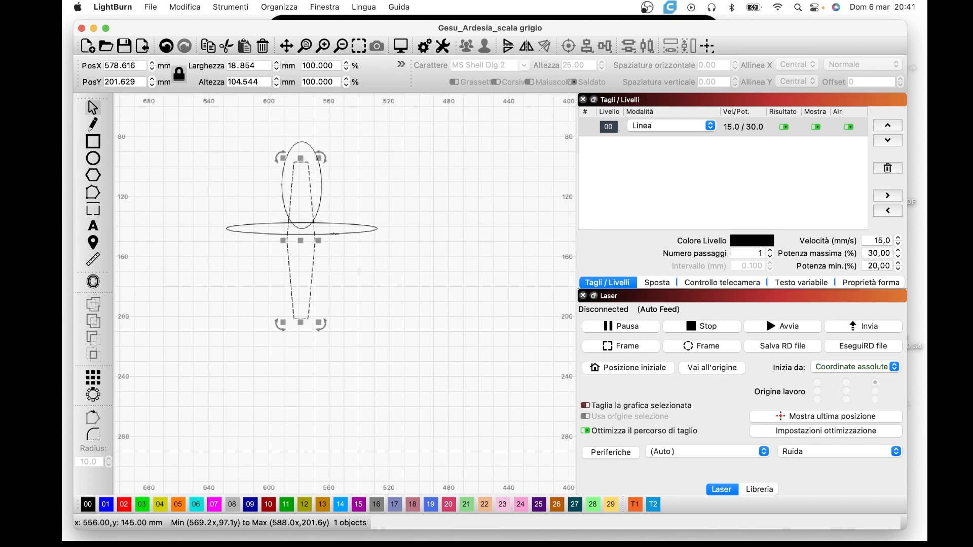
pyautogui.keyDown('shift'); pyautogui.click(335, 233); pyautogui.keyUp('shift')
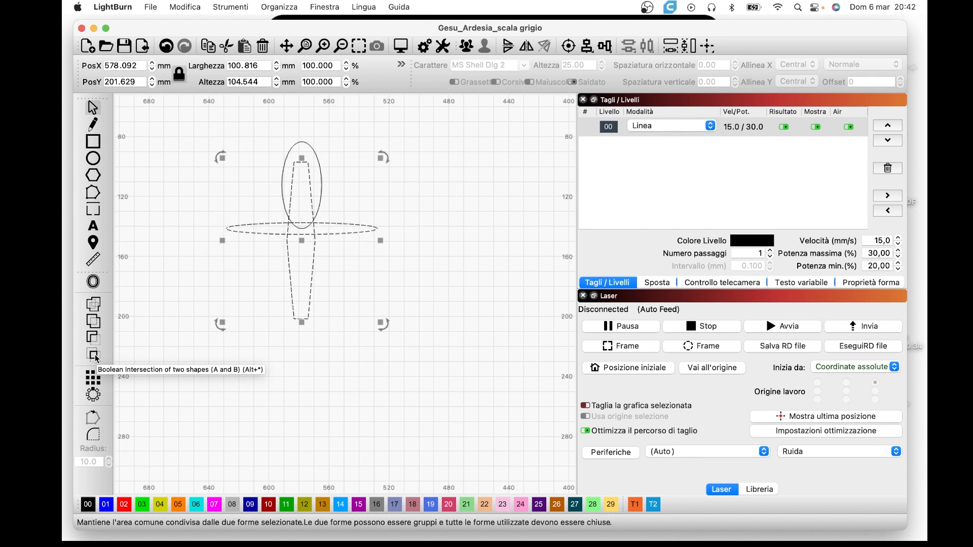
pyautogui.click(96, 325)
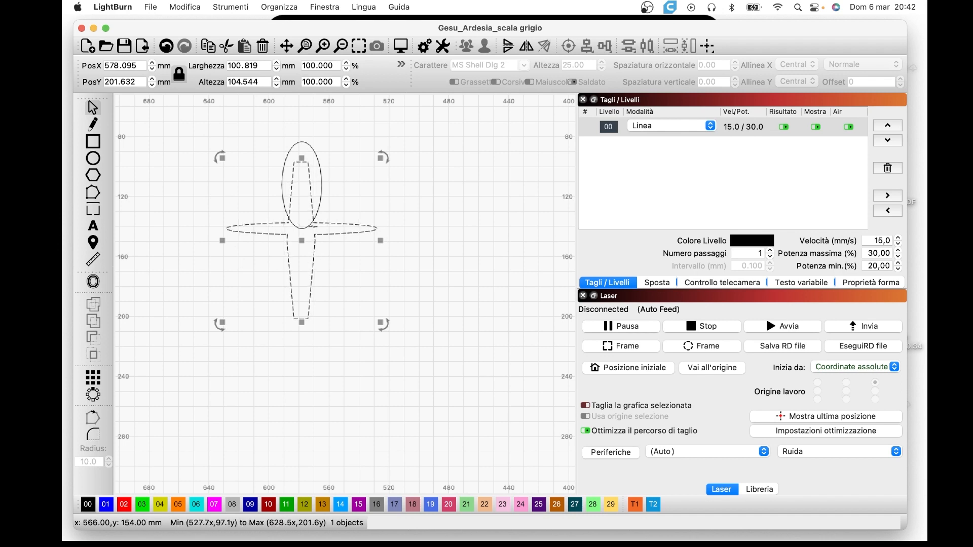
pyautogui.click(166, 46)
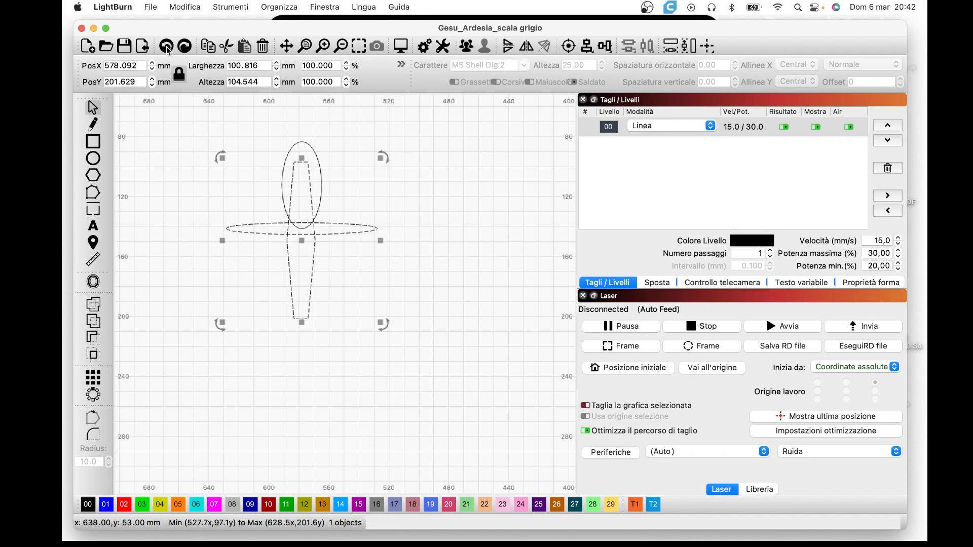
# Try Boolean subtraction between the long tapered shape and the horizontal ellipse in both directions, undoing each result
pyautogui.click(93, 340)
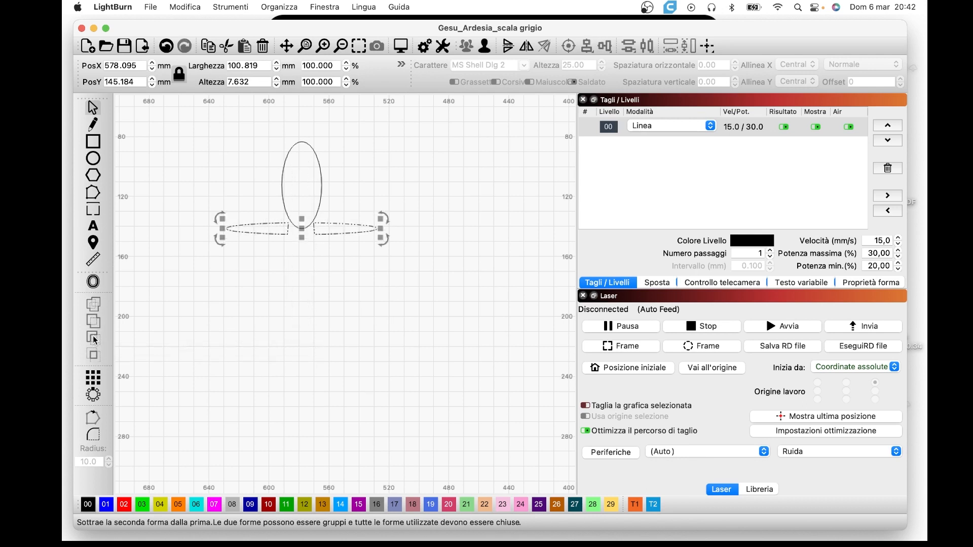
pyautogui.press('super+z')
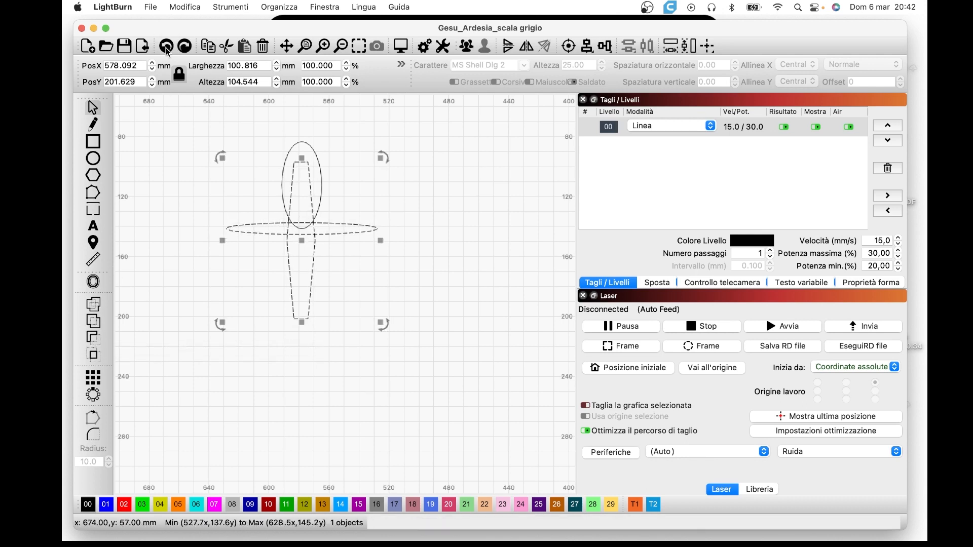
pyautogui.click(93, 358)
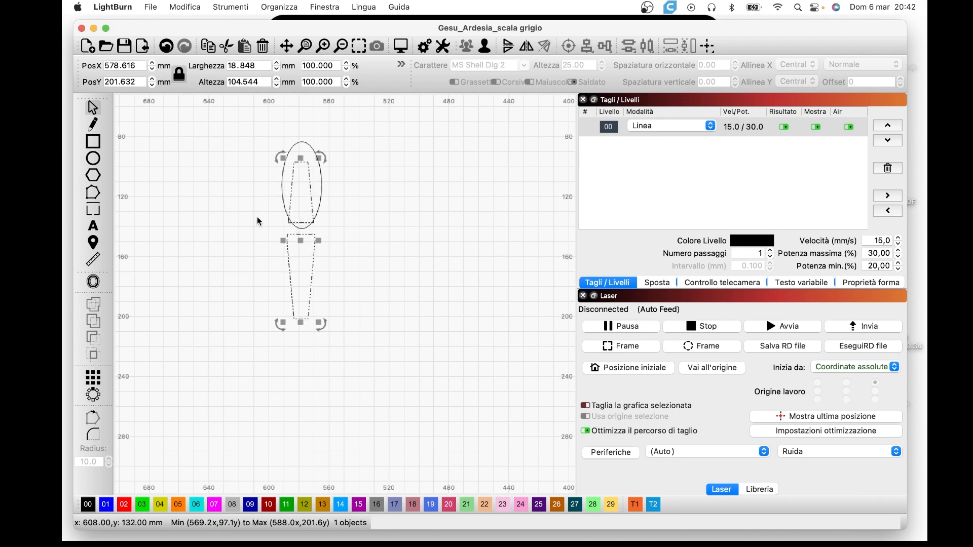
pyautogui.press('super+z')
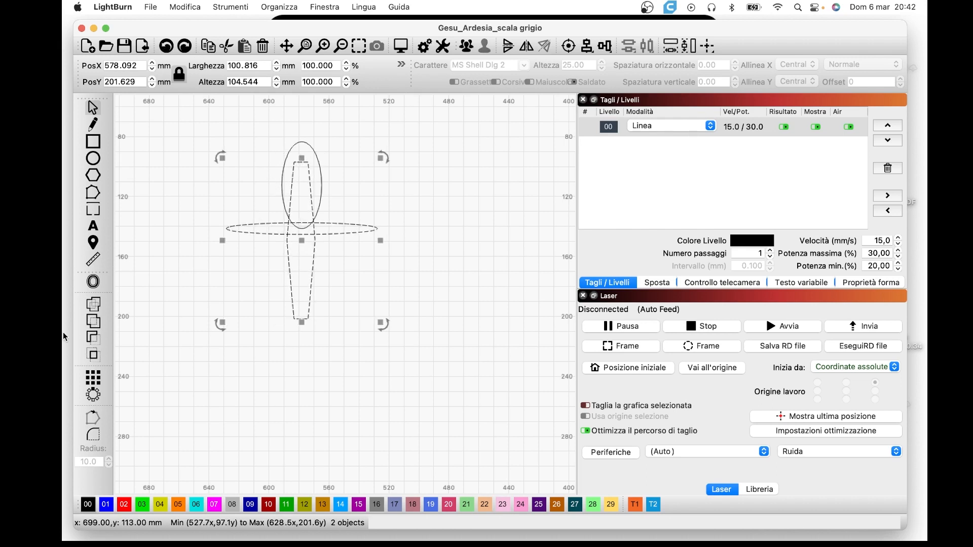
pyautogui.click(92, 321)
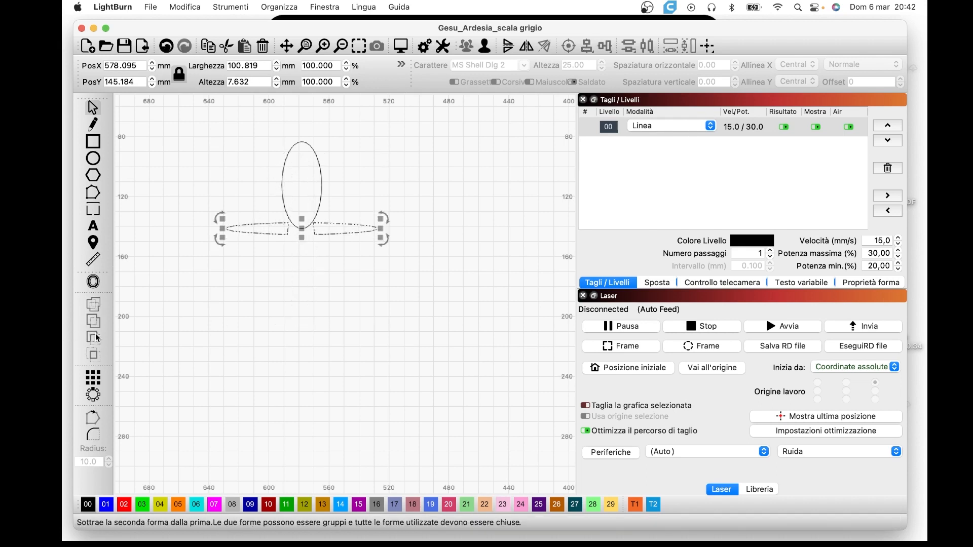
pyautogui.click(168, 47)
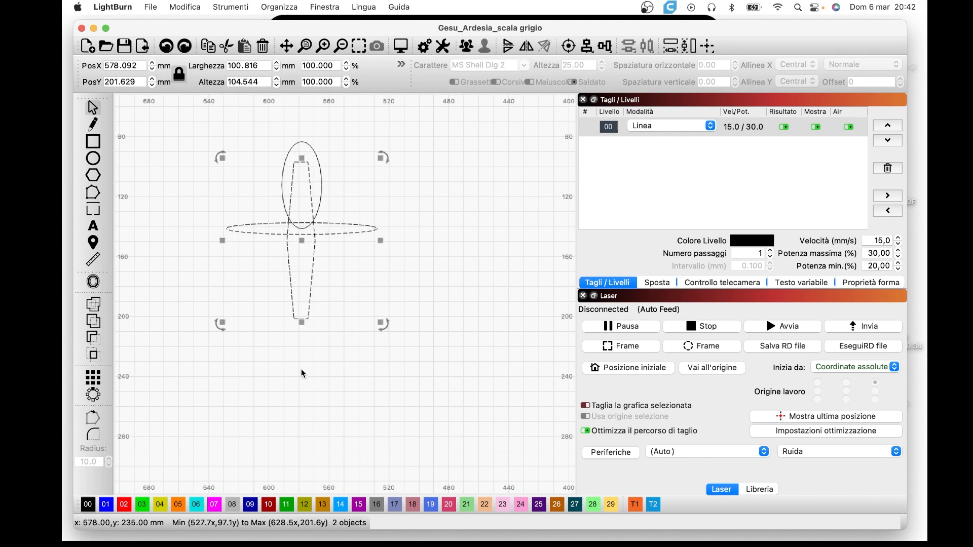
# Try a Boolean intersection of the long tapered shape and the horizontal ellipse, undo it and clear the selection
pyautogui.click(93, 357)
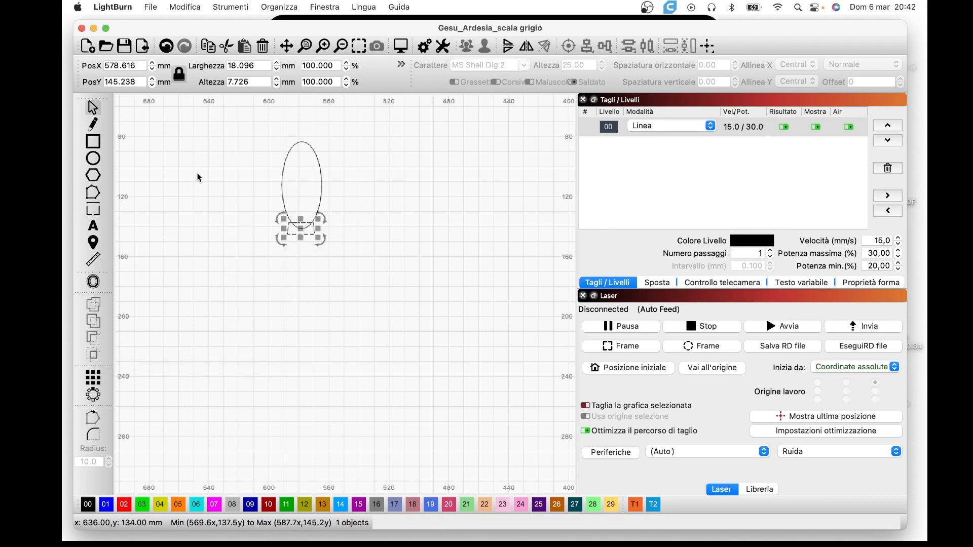
pyautogui.click(166, 46)
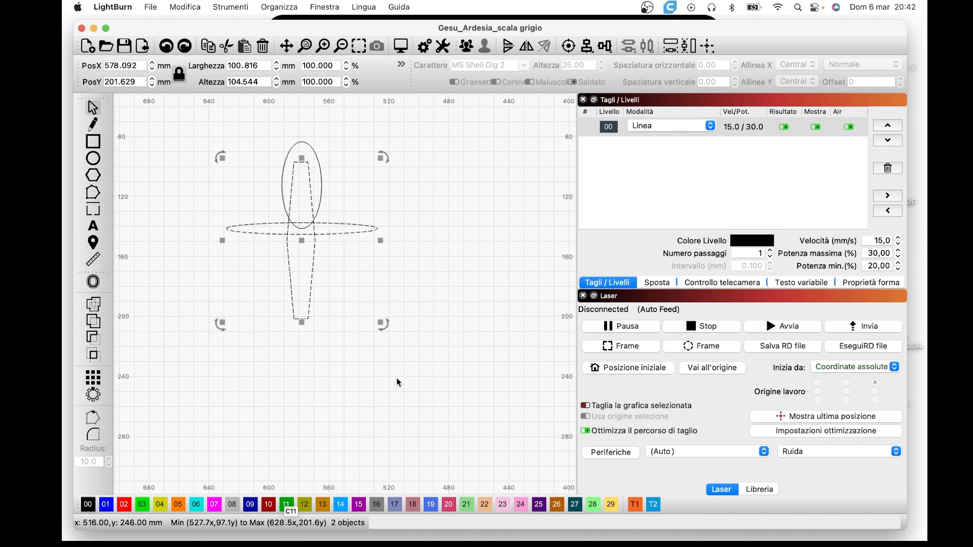
pyautogui.click(427, 340)
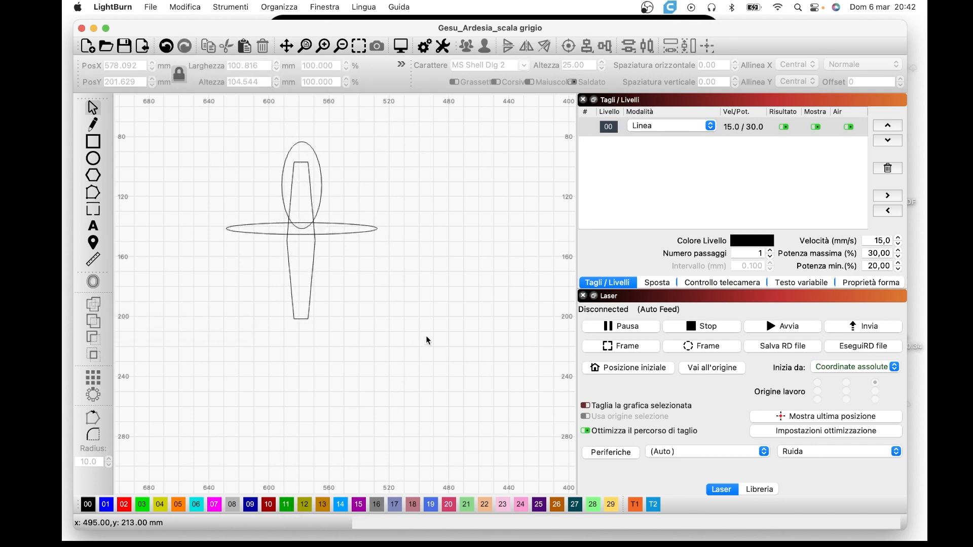
# Weld the vertical ellipse, the horizontal ellipse and the long tapered shape into a single outline
pyautogui.moveTo(205, 125); pyautogui.dragTo(433, 369)
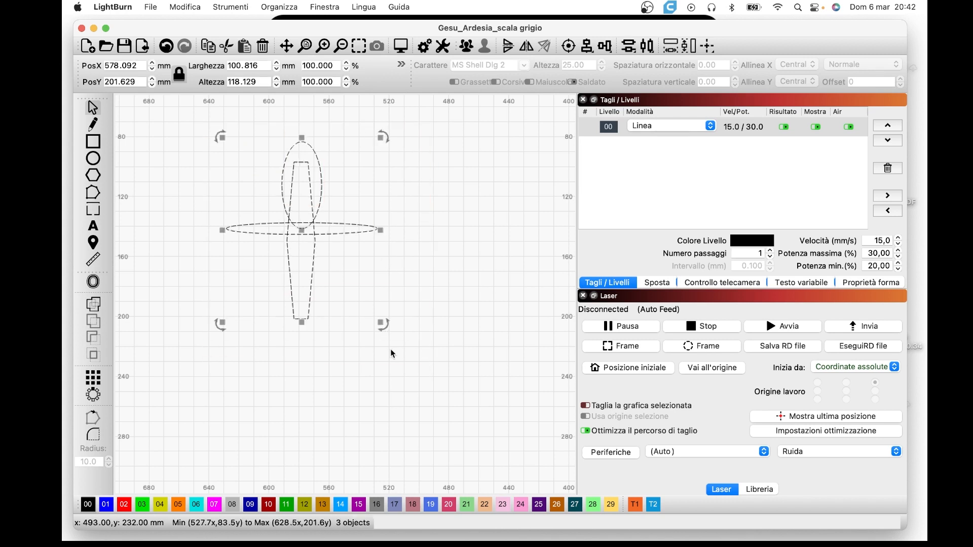
pyautogui.click(93, 308)
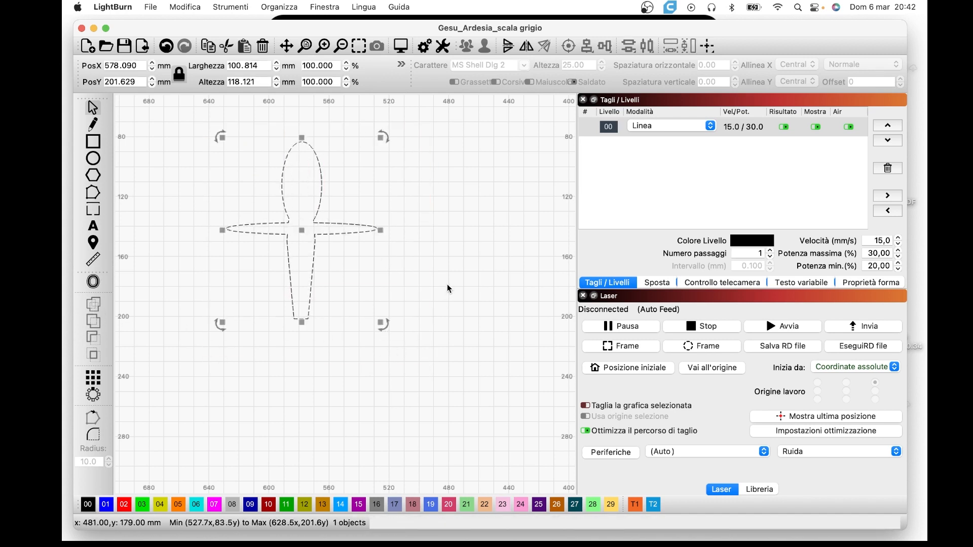
pyautogui.click(419, 373)
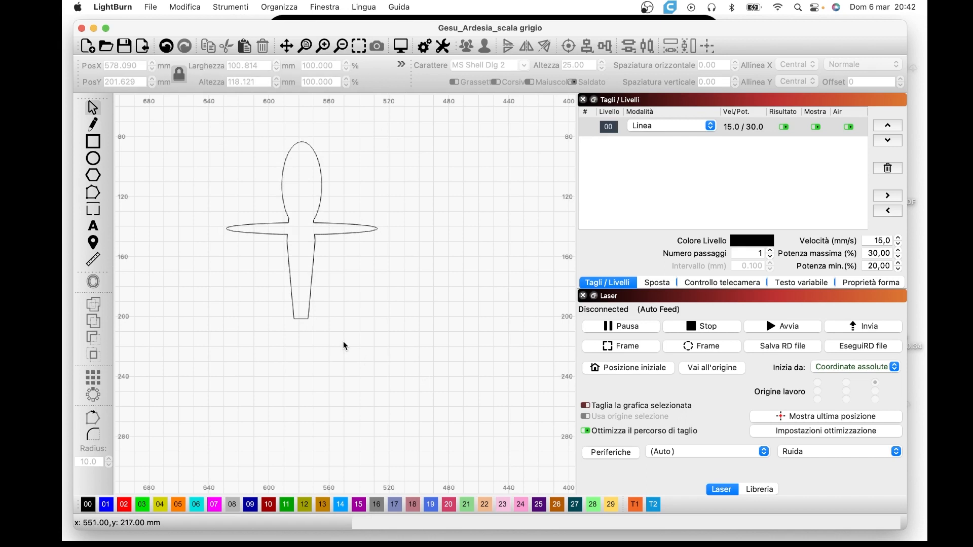
# Set the welded outline's Y position to 200 mm
pyautogui.moveTo(211, 147); pyautogui.dragTo(414, 363)
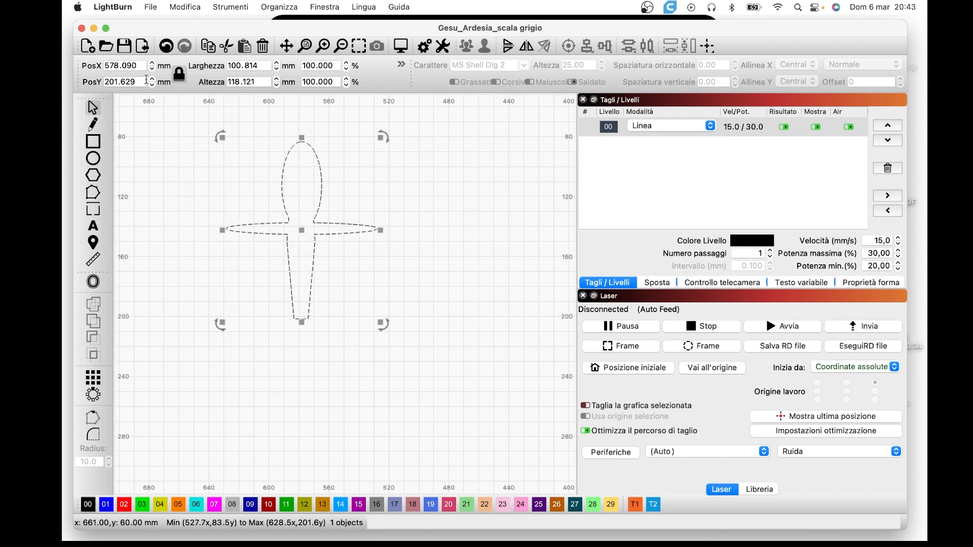
pyautogui.moveTo(144, 81); pyautogui.dragTo(88, 72)
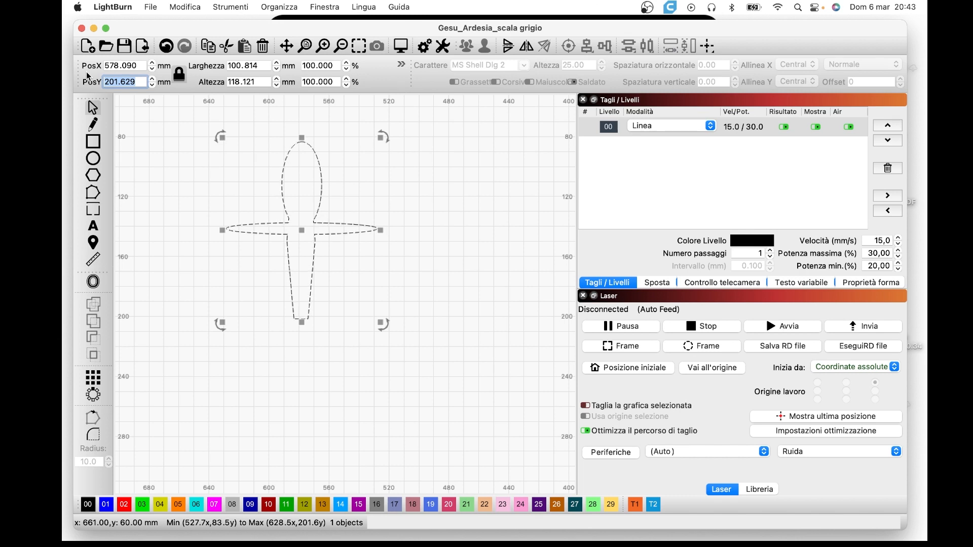
pyautogui.write('200')
pyautogui.click(366, 234)
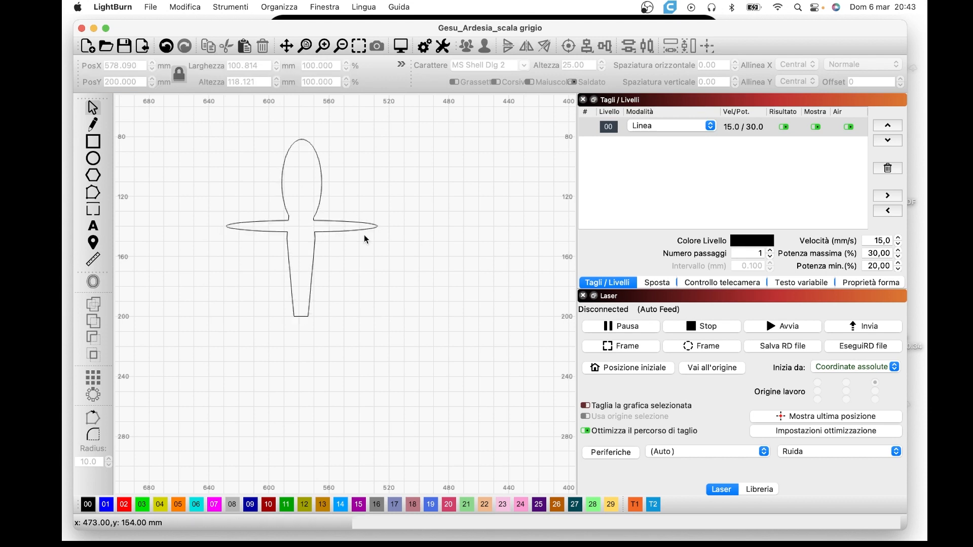
# Start a circular array of the welded outline and set the number of copies to 57
pyautogui.moveTo(183, 130); pyautogui.dragTo(436, 365)
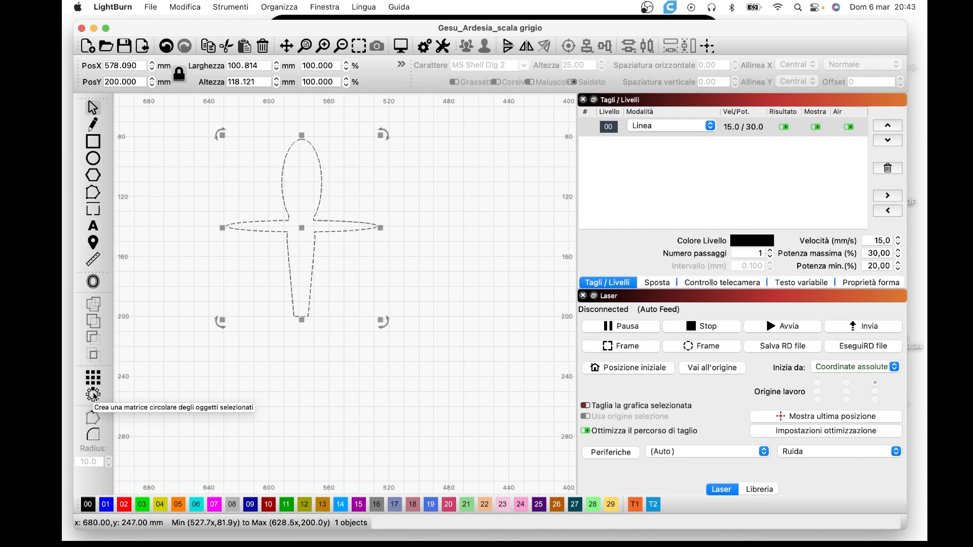
pyautogui.click(93, 395)
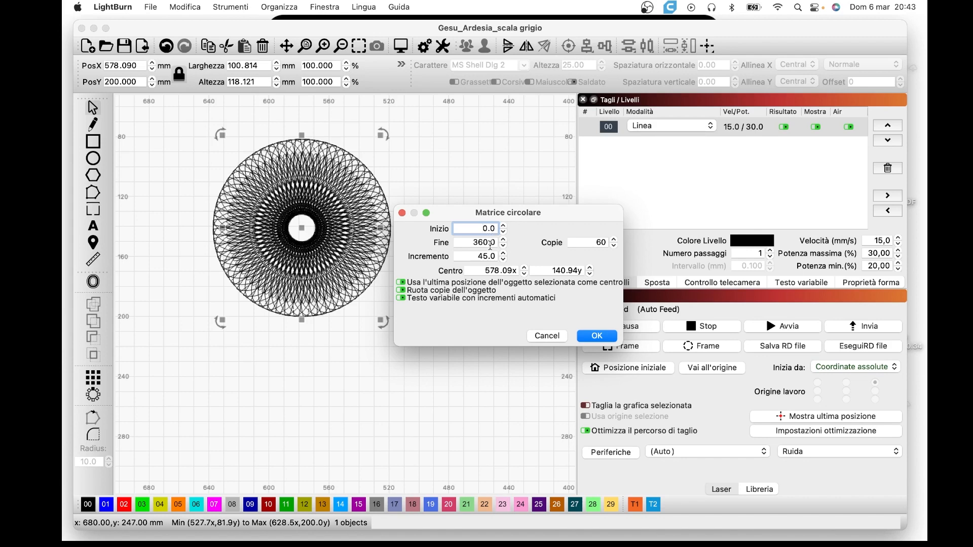
pyautogui.click(614, 246)
pyautogui.click(614, 246)
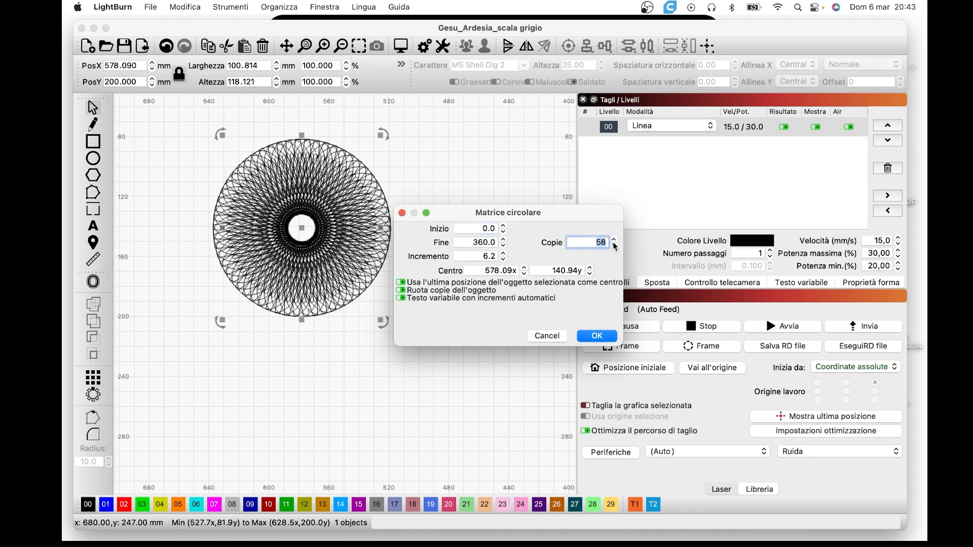
pyautogui.click(613, 240)
pyautogui.click(613, 240)
pyautogui.click(613, 240)
pyautogui.click(613, 240)
pyautogui.click(613, 240)
pyautogui.click(613, 239)
pyautogui.click(613, 240)
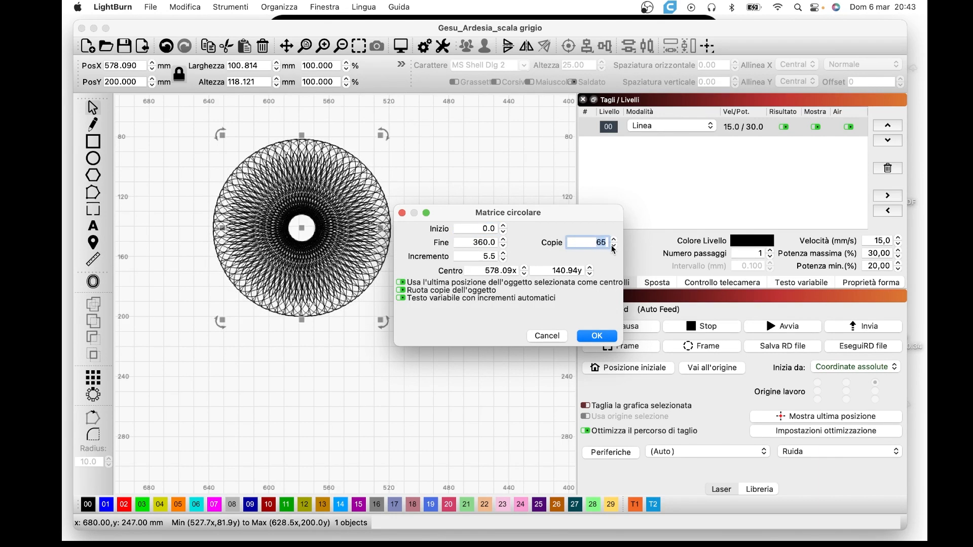
pyautogui.click(614, 246)
pyautogui.click(614, 247)
pyautogui.click(614, 247)
pyautogui.click(614, 247)
pyautogui.click(614, 247)
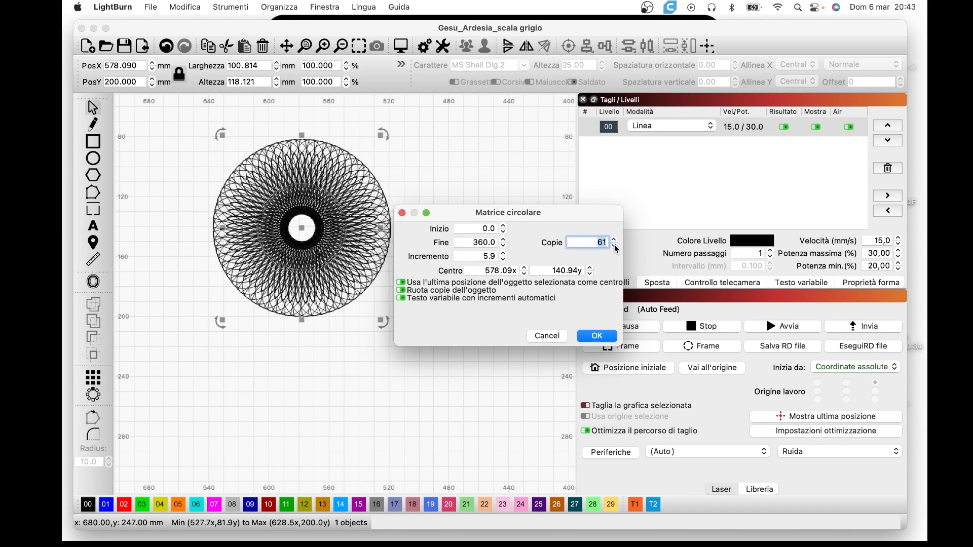
pyautogui.click(614, 246)
pyautogui.click(614, 247)
pyautogui.click(614, 247)
pyautogui.click(614, 247)
pyautogui.click(614, 247)
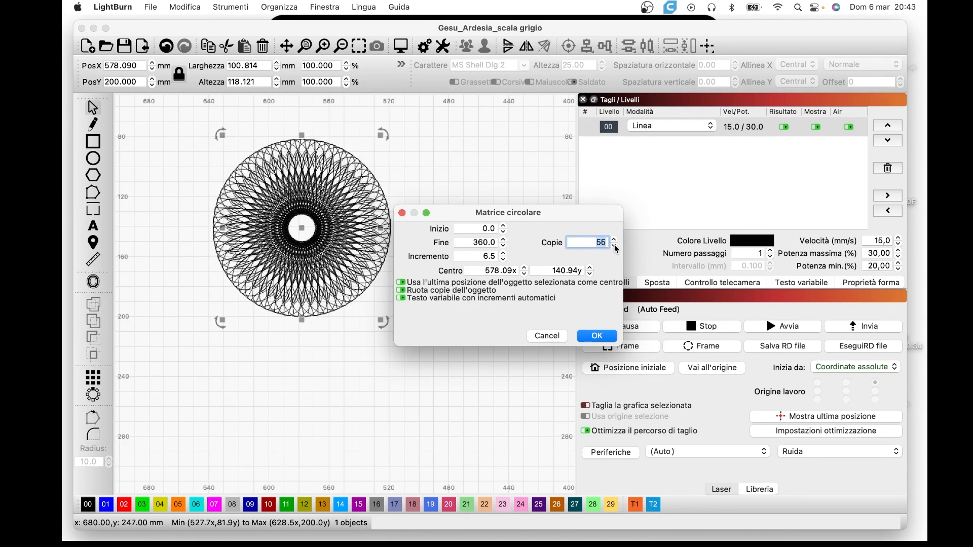
pyautogui.click(613, 240)
pyautogui.click(613, 240)
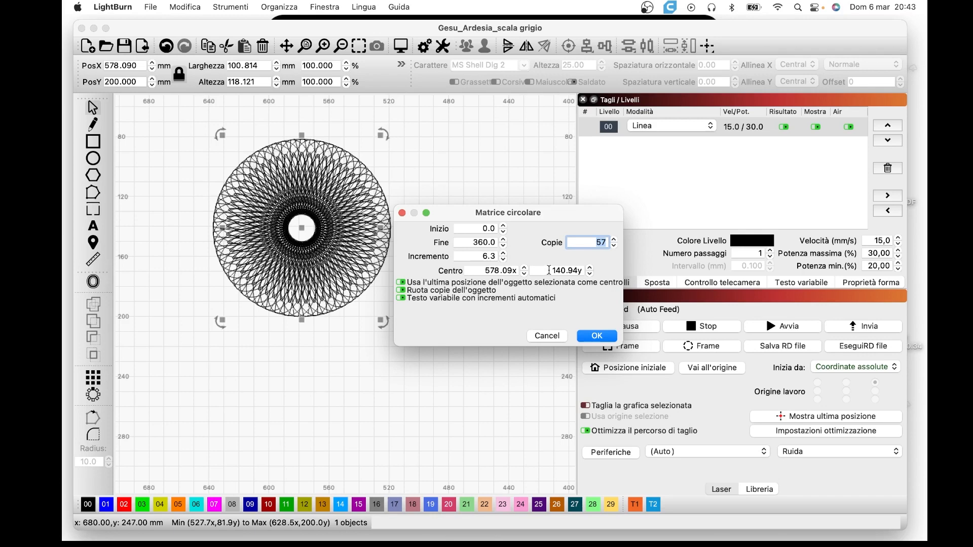
# Set the circular array's centre Y coordinate to 200 and create the array
pyautogui.moveTo(549, 270); pyautogui.dragTo(589, 277)
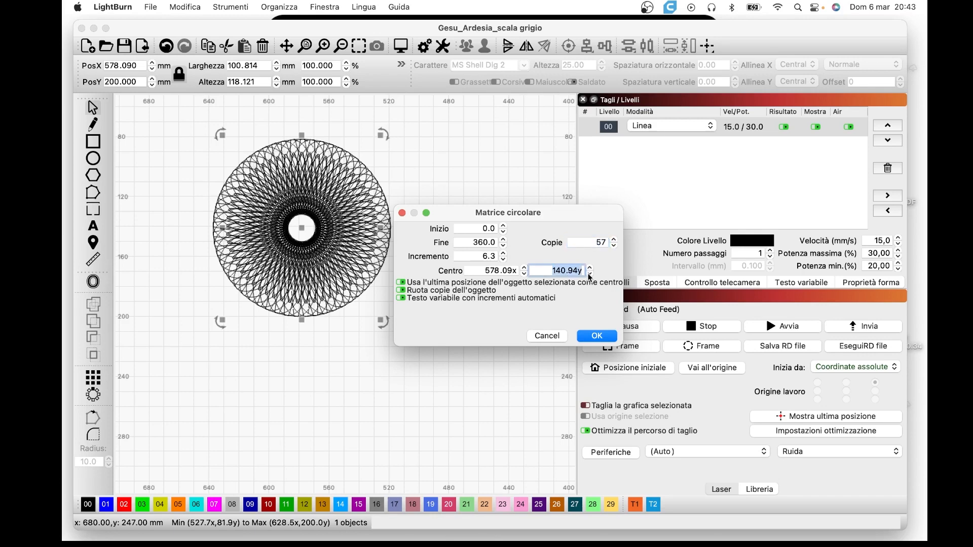
pyautogui.write('200y')
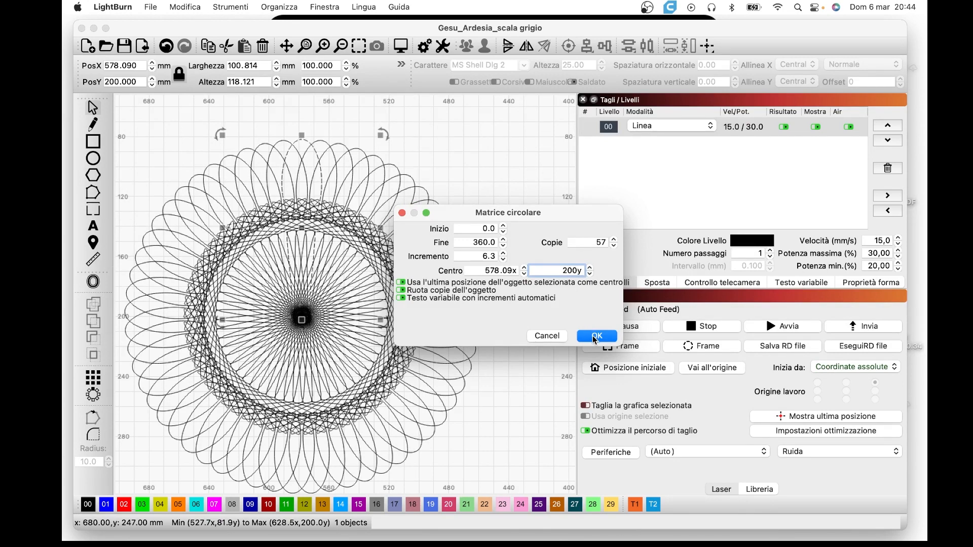
pyautogui.click(595, 335)
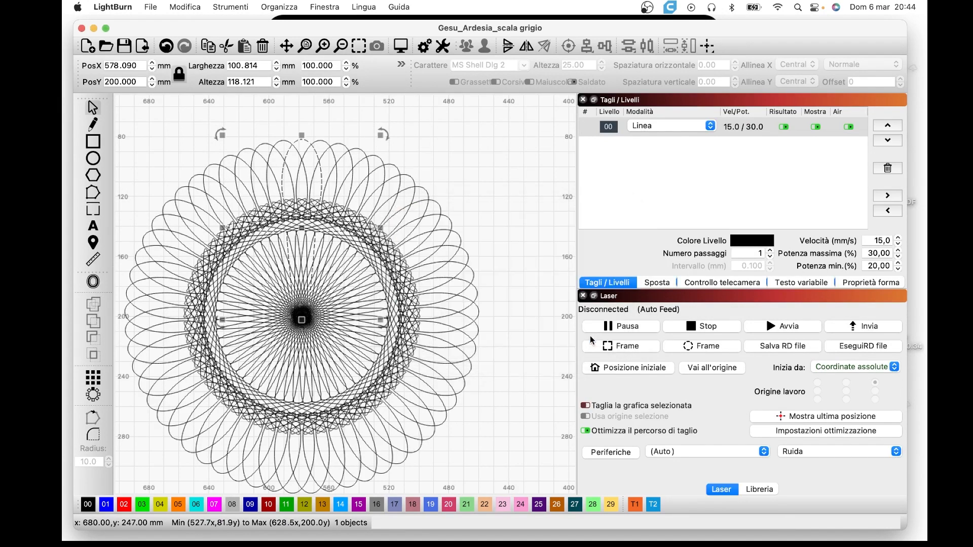
pyautogui.scroll(-5, 386, 294)
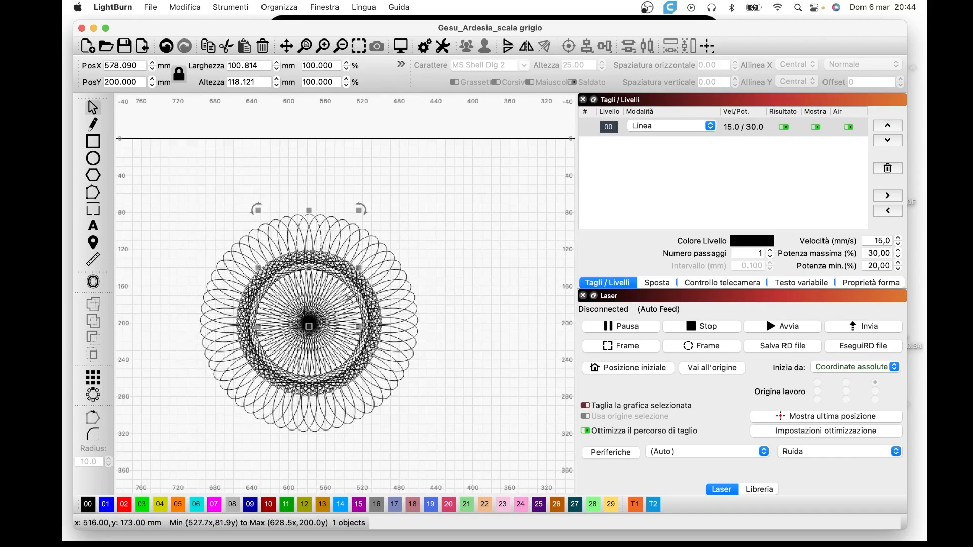
pyautogui.scroll(5, 415, 304)
pyautogui.scroll(3, 296, 312)
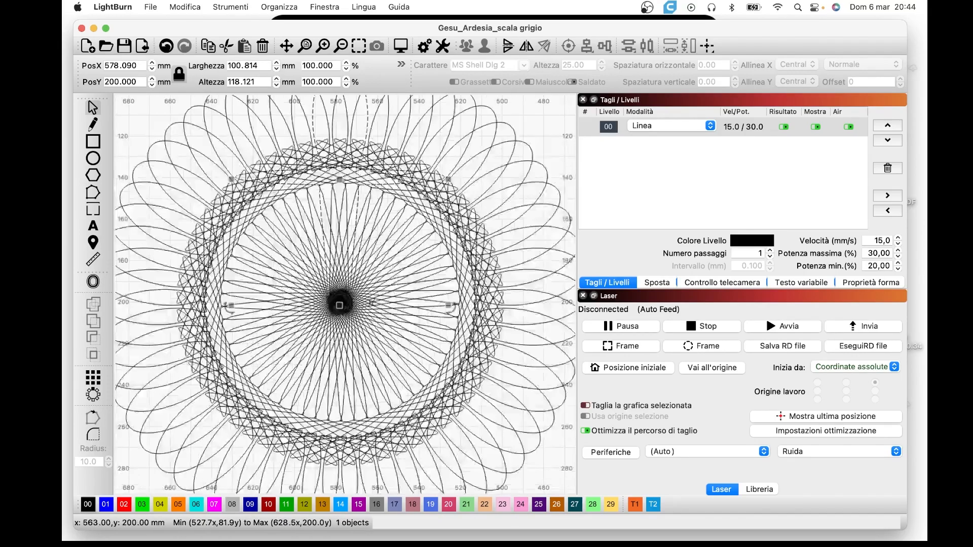
# Set layer 00's mode to Riempimento and preview the filled circular pattern
pyautogui.scroll(-3, 370, 271)
pyautogui.scroll(3, 355, 263)
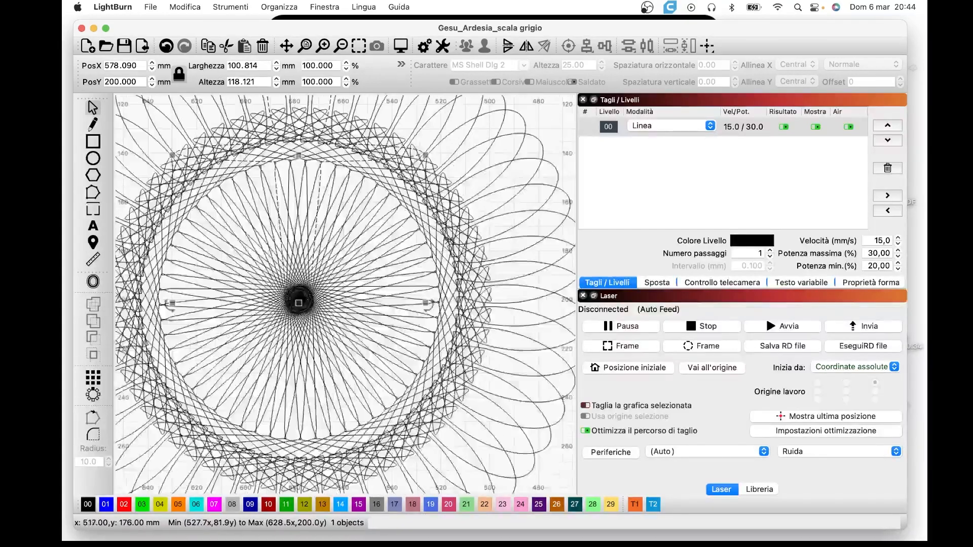
pyautogui.scroll(-4, 248, 281)
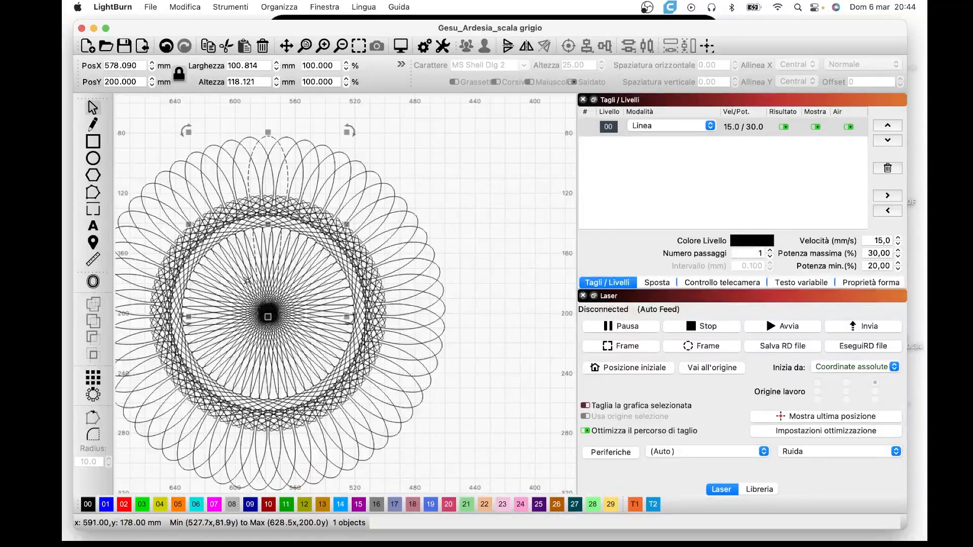
pyautogui.scroll(-5, 248, 281)
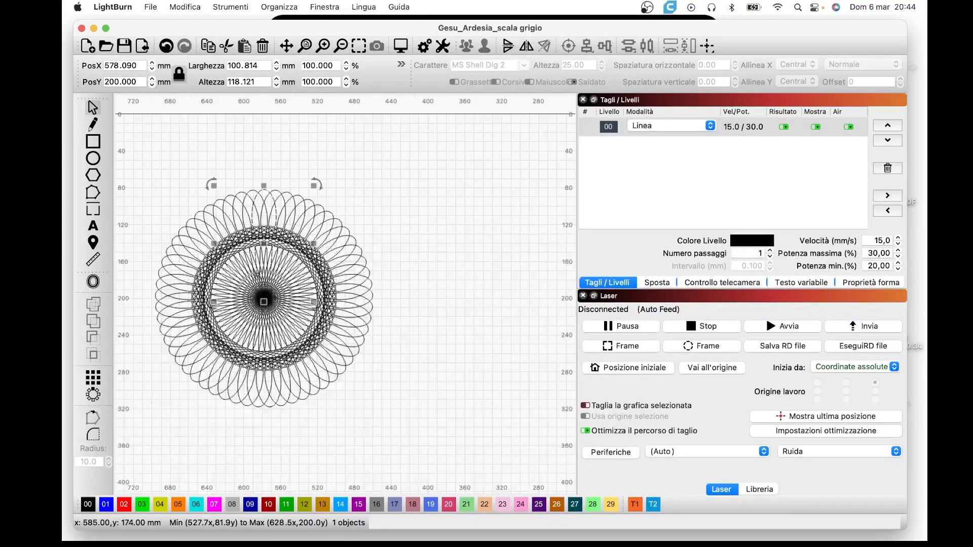
pyautogui.click(702, 131)
pyautogui.click(689, 138)
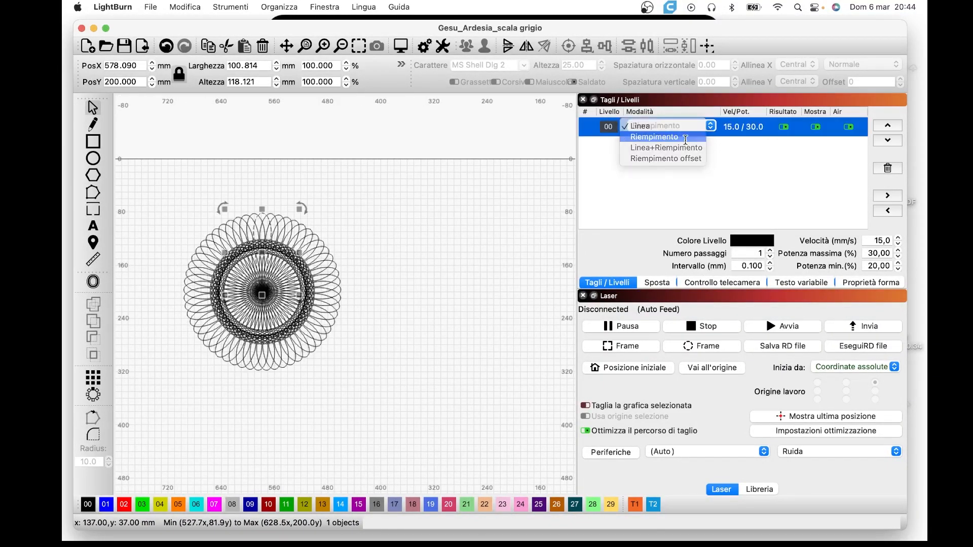
pyautogui.click(400, 47)
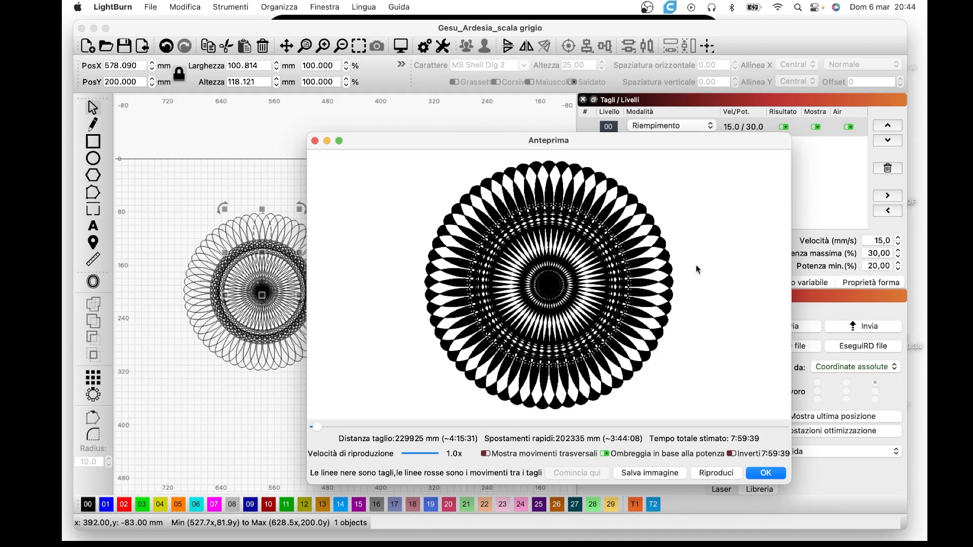
pyautogui.click(761, 473)
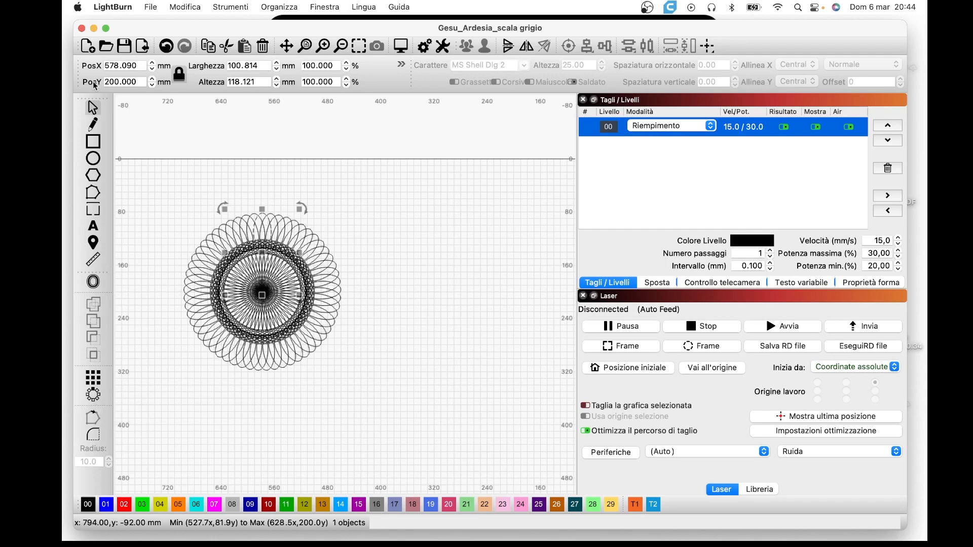
# Try a second circular array of 57 copies about the selected outline's own centre, and undo it together with the outline's enlargement
pyautogui.click(92, 395)
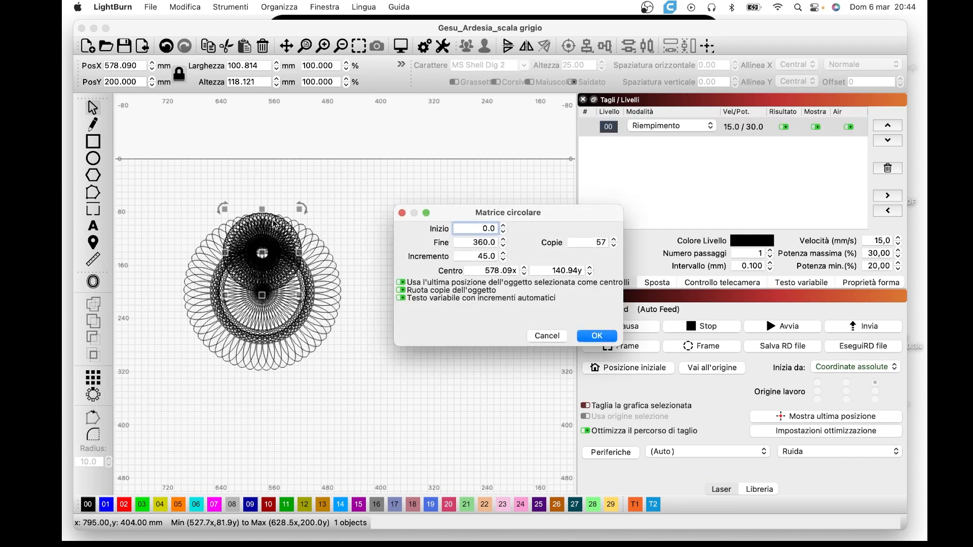
pyautogui.click(585, 336)
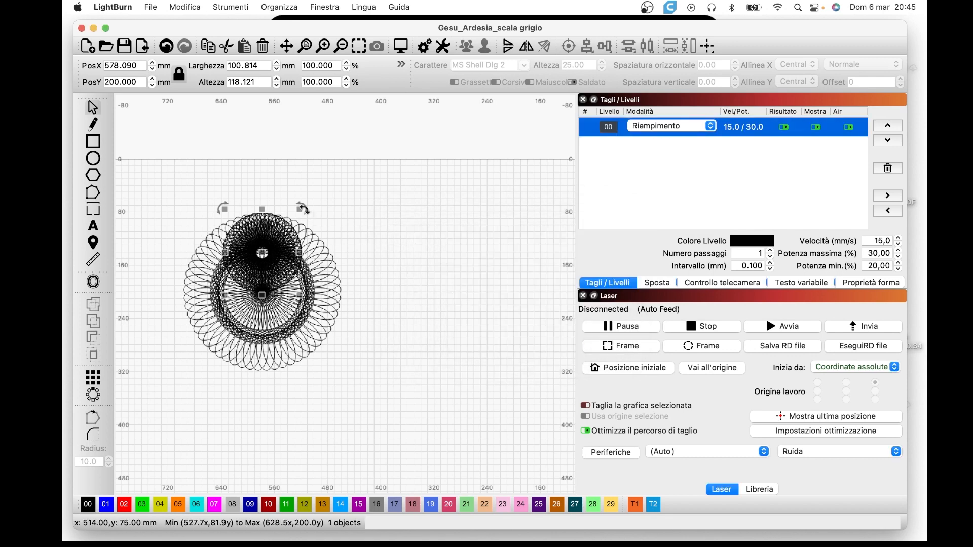
pyautogui.moveTo(300, 209)
pyautogui.mouseDown()
pyautogui.moveTo(417, 163)
pyautogui.moveTo(329, 204)
pyautogui.moveTo(310, 194)
pyautogui.mouseUp()
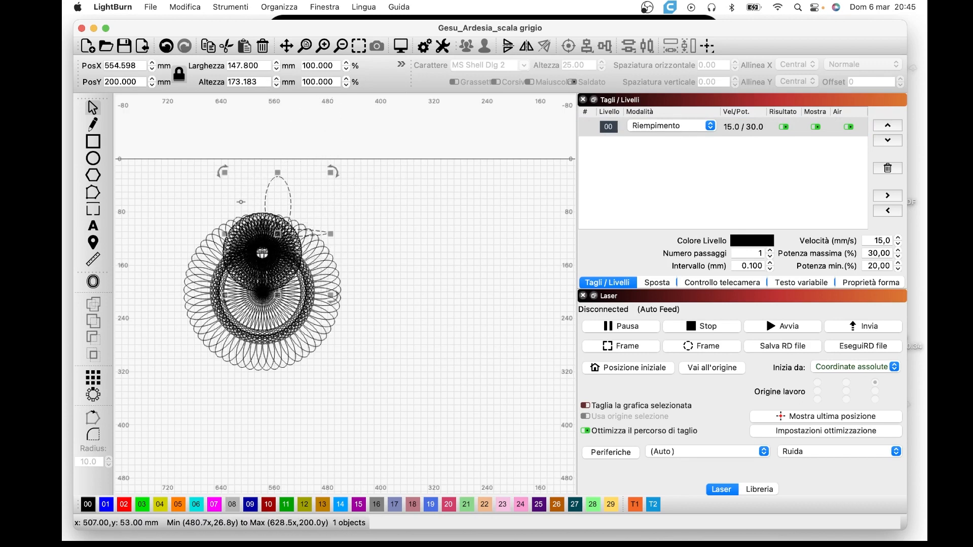
pyautogui.click(166, 47)
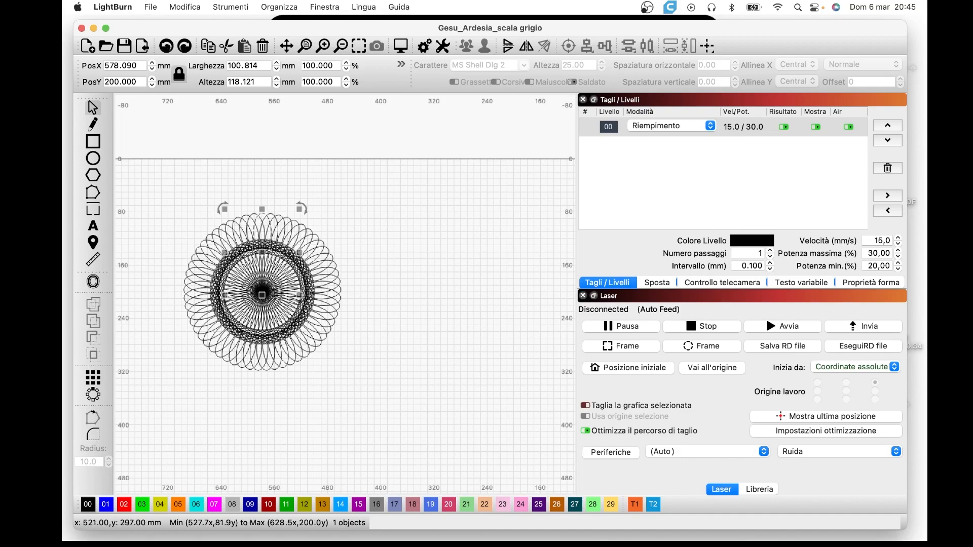
pyautogui.scroll(-2, 375, 359)
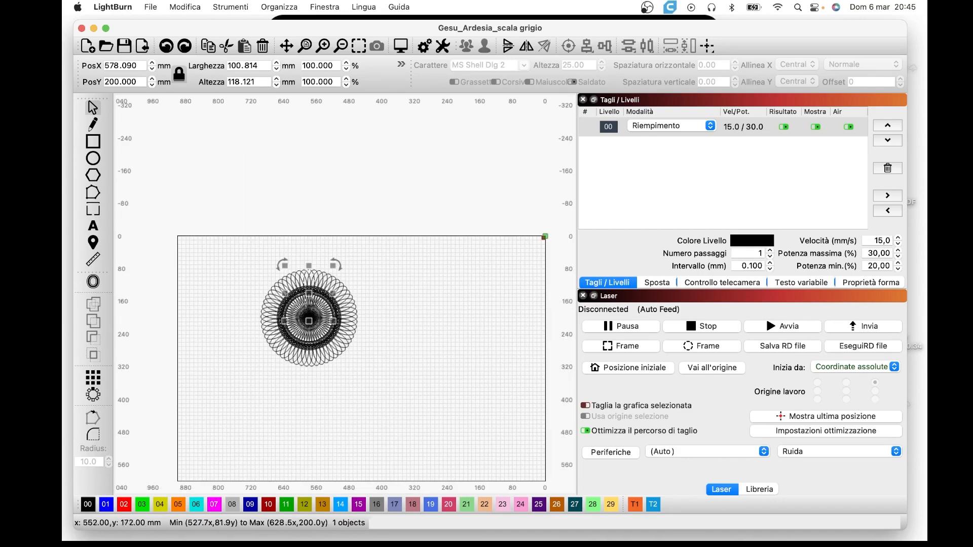
pyautogui.scroll(3, 308, 311)
pyautogui.scroll(4, 294, 310)
pyautogui.scroll(-3, 294, 310)
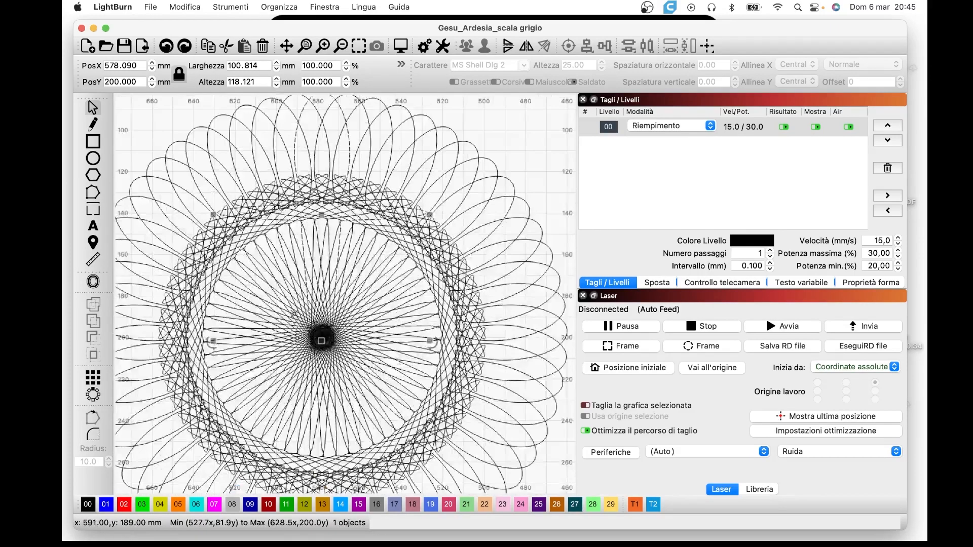
pyautogui.scroll(-1, 294, 317)
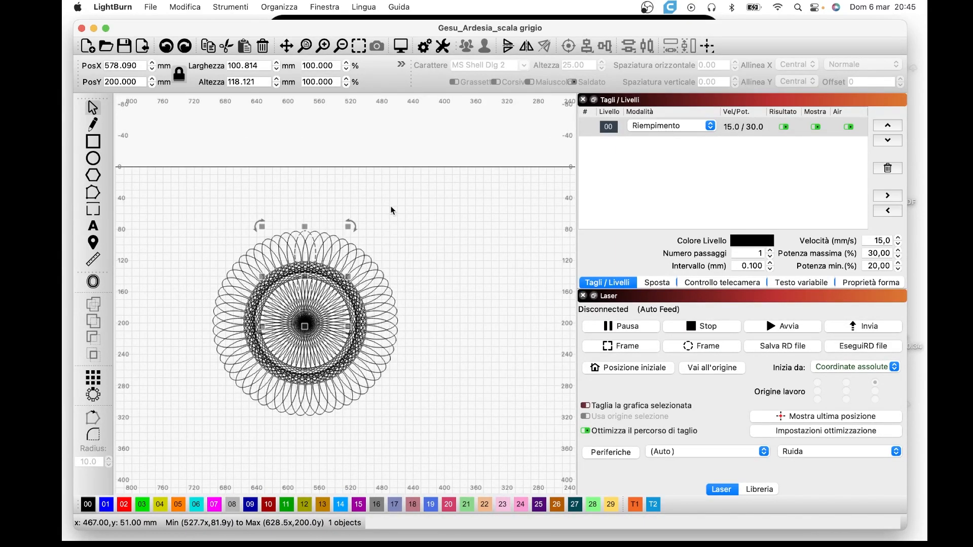